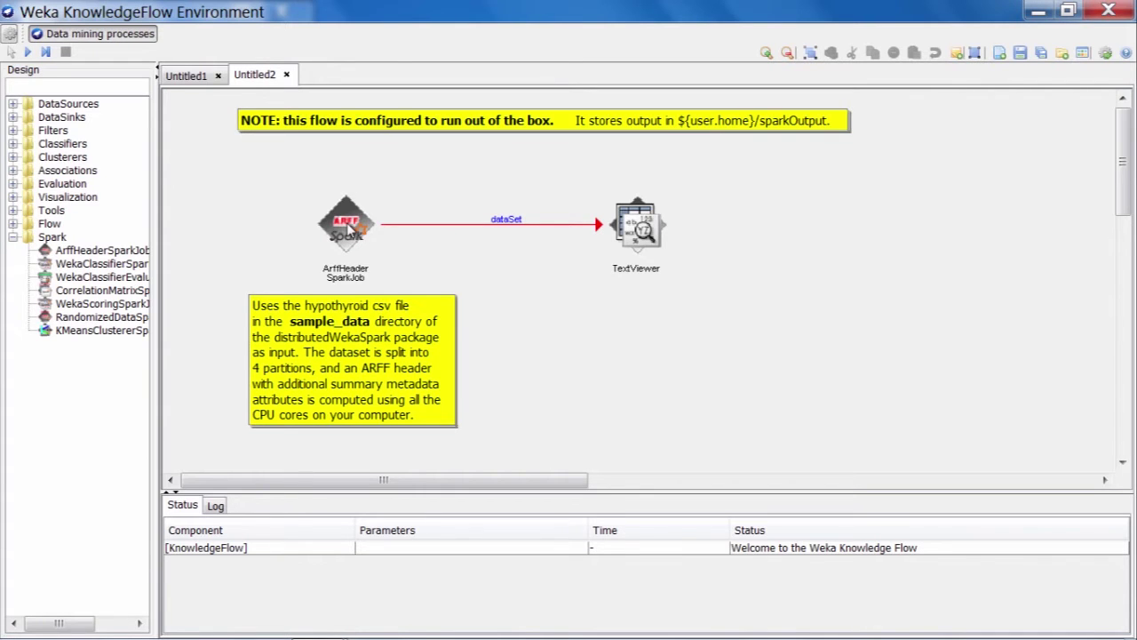
- Open the ArffHeaderSparkJob configuration and review its output directory value
double_click(348, 230)
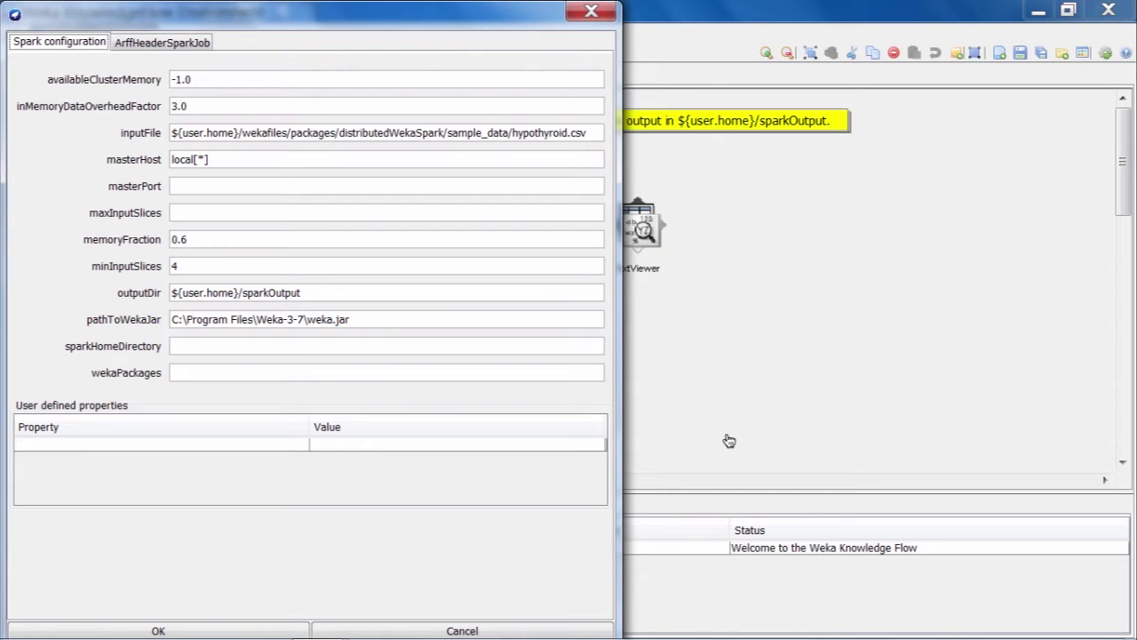
click(320, 291)
key(shift+Tab)
click(152, 46)
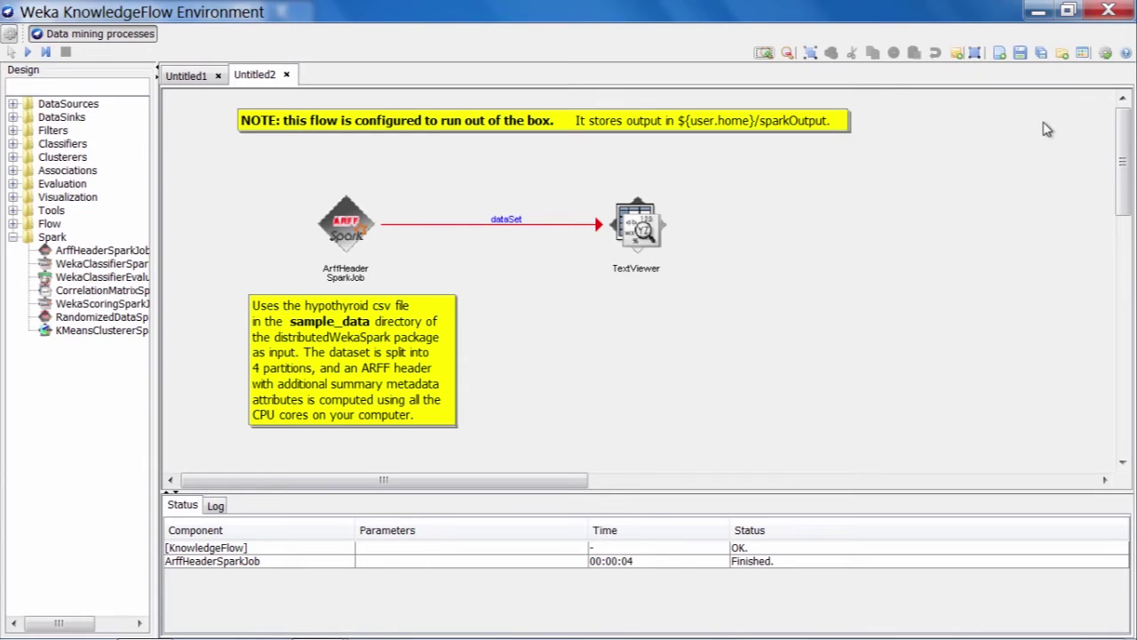
- Load the 'Spark: train and save two classifiers' template, zoom in, and select ArffHeaderSparkJob
click(1084, 54)
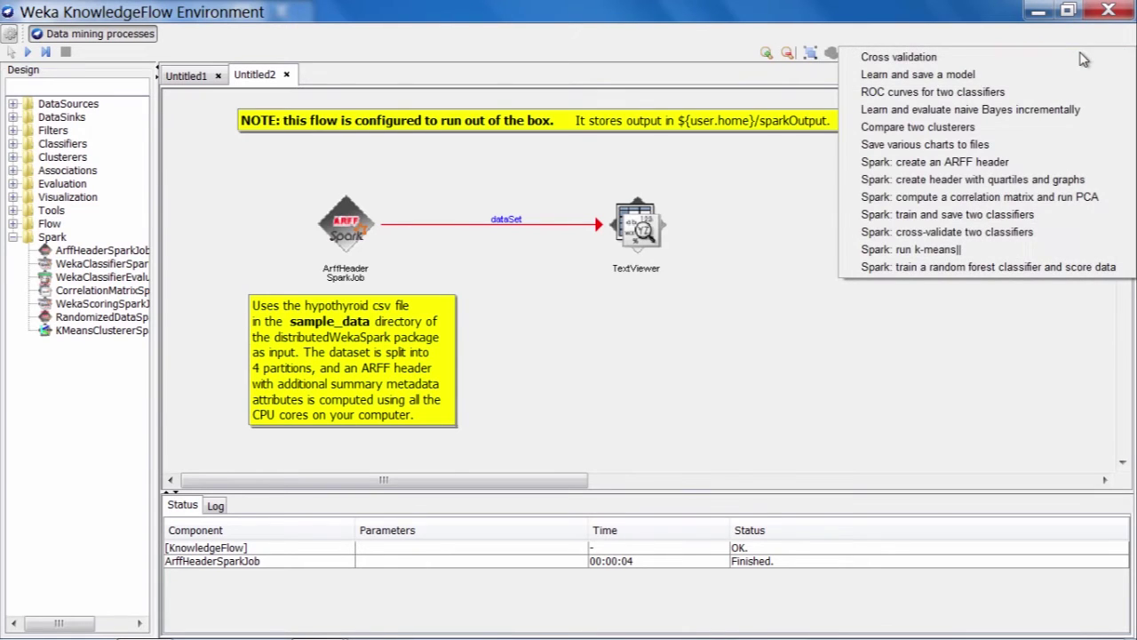
click(1038, 221)
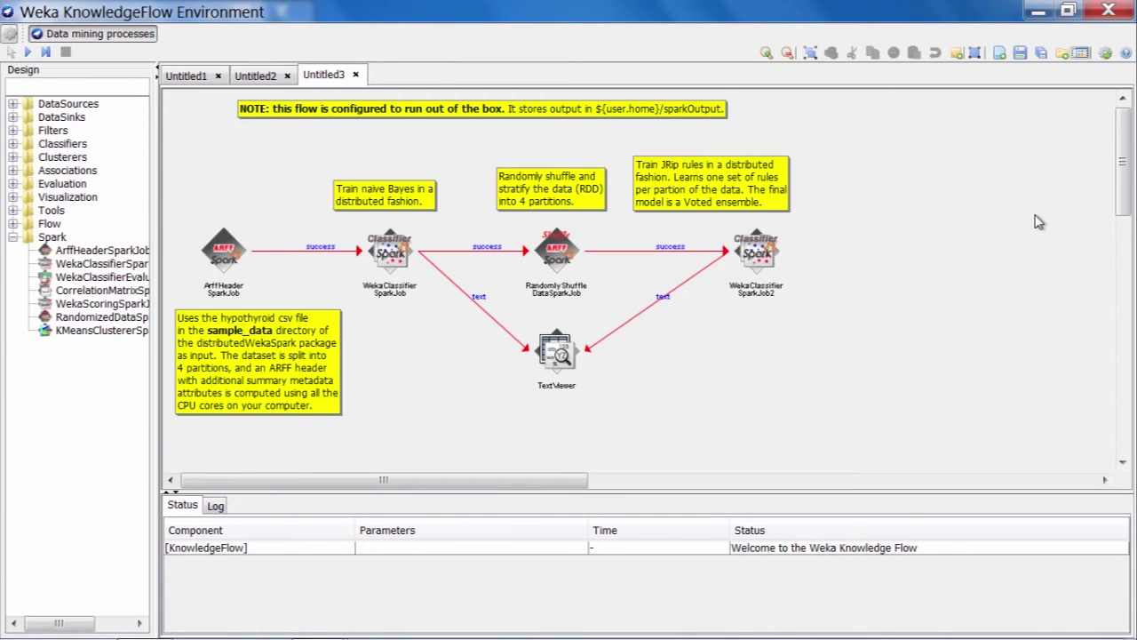
click(766, 55)
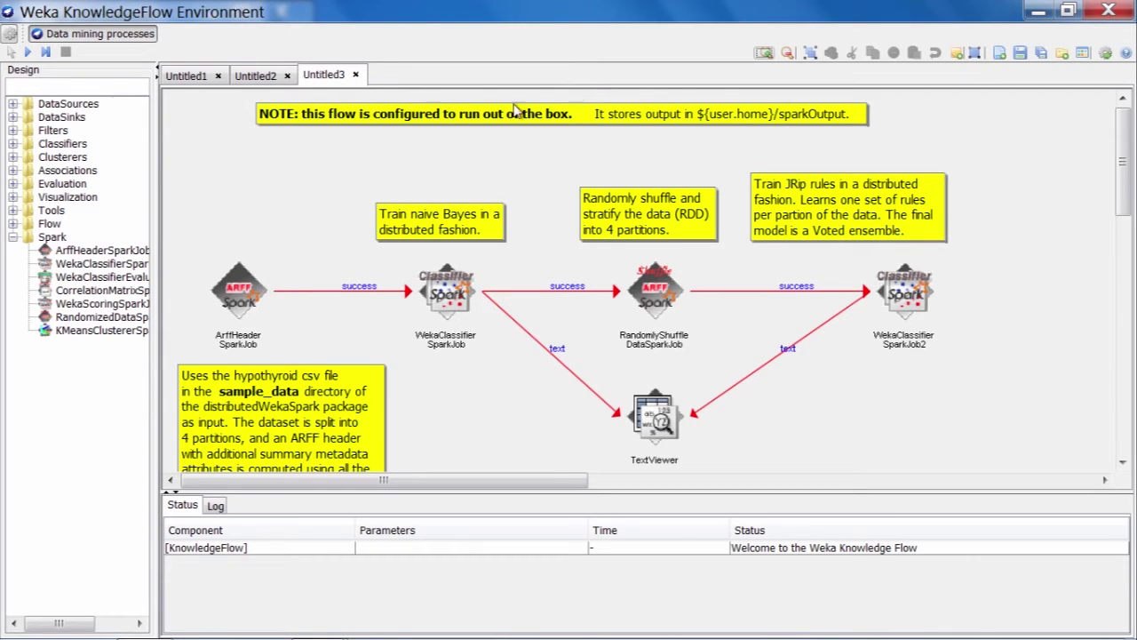
click(236, 293)
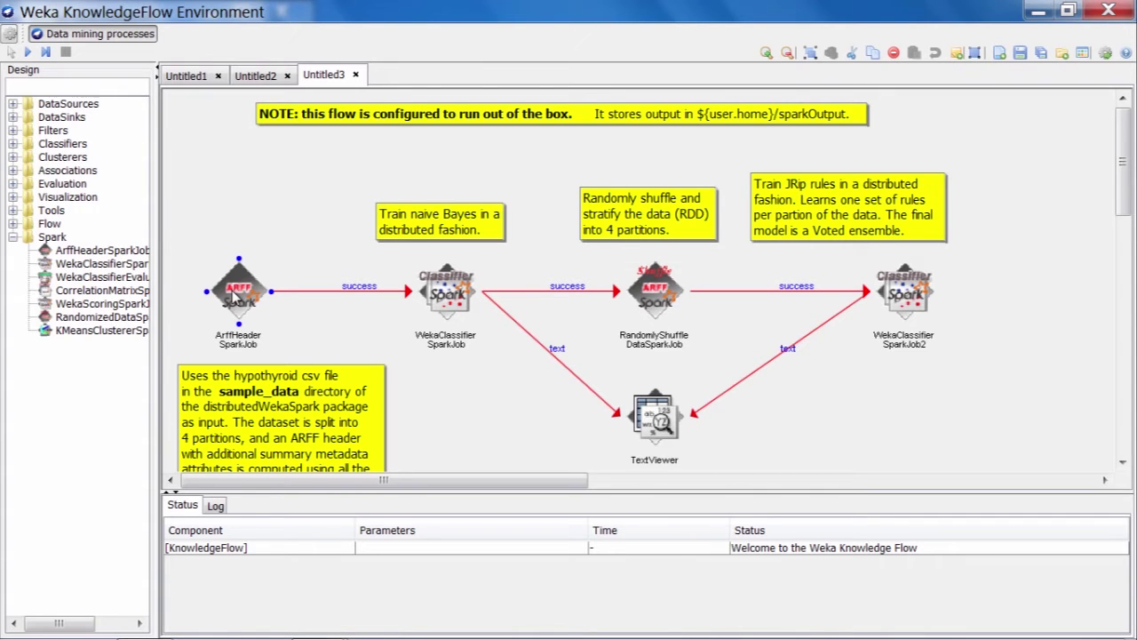
- Review the ArffHeaderSparkJob tab reading hypothyroid.names into the hypo.arff header, then close it
double_click(232, 295)
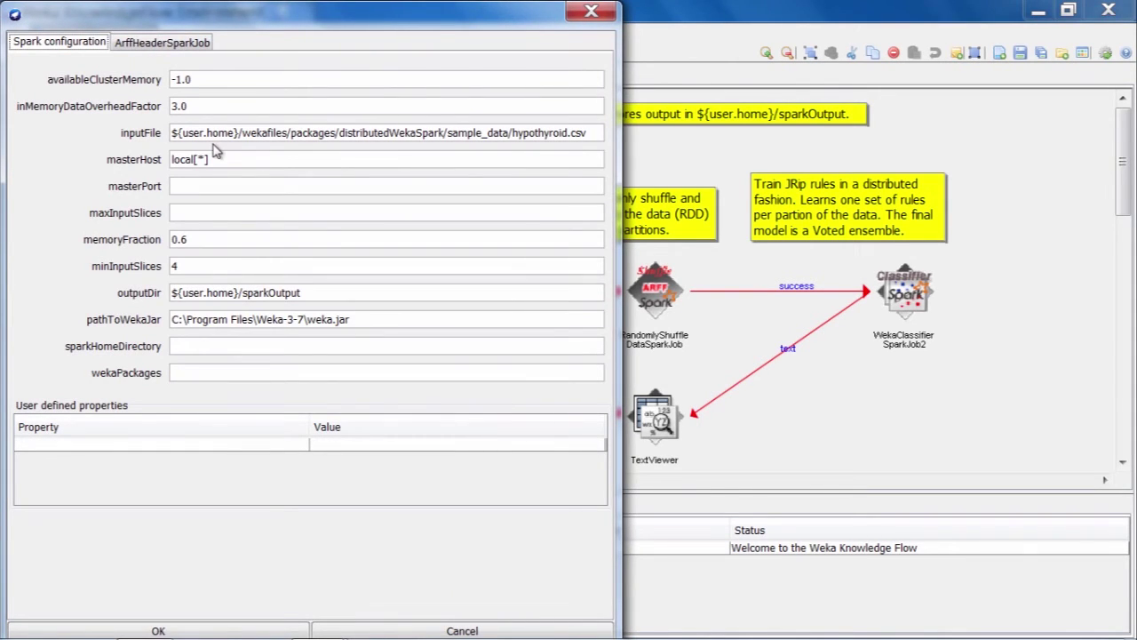
click(178, 43)
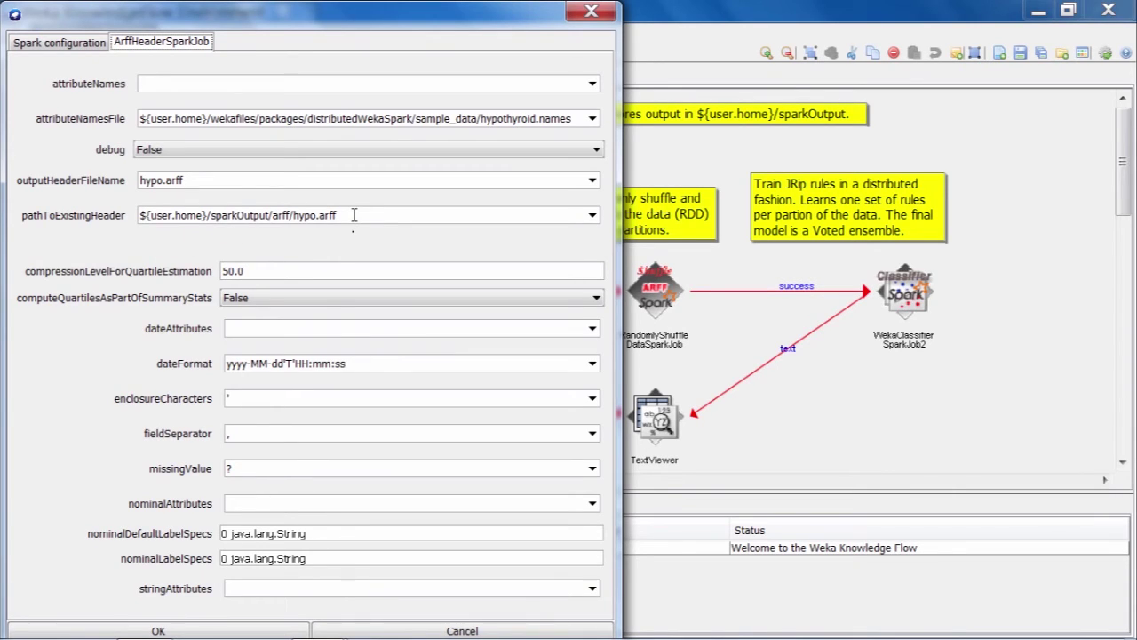
mouse_move(103, 212)
click(591, 11)
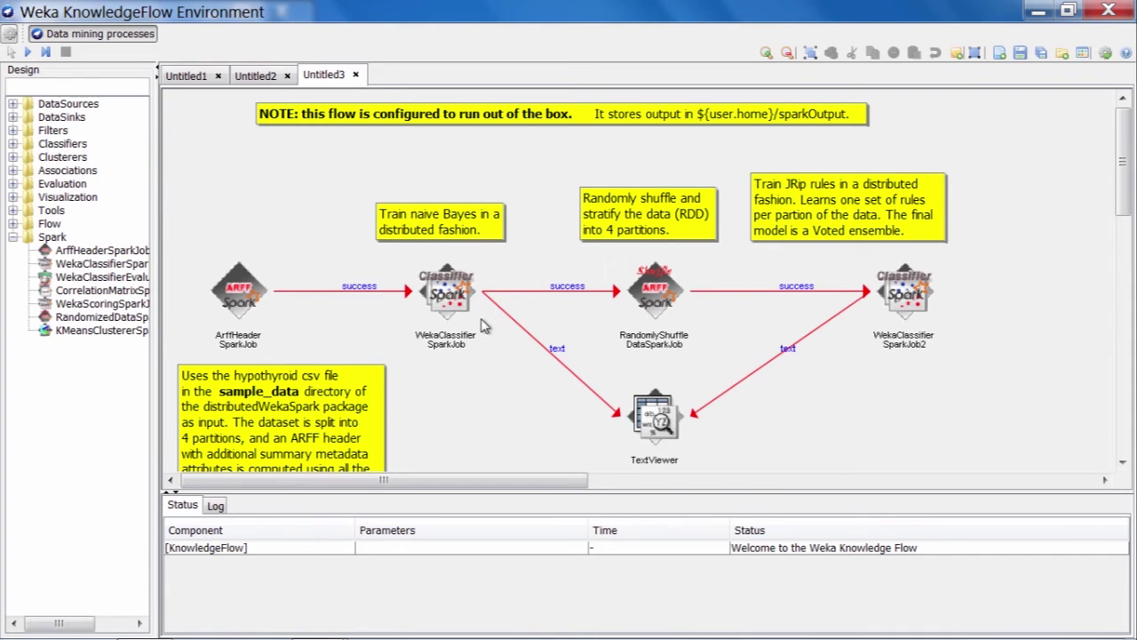
- Inspect the WekaClassifierSparkJob settings: classifier NaiveBayes, modelFileName naiveBayes.model, then close them
double_click(451, 302)
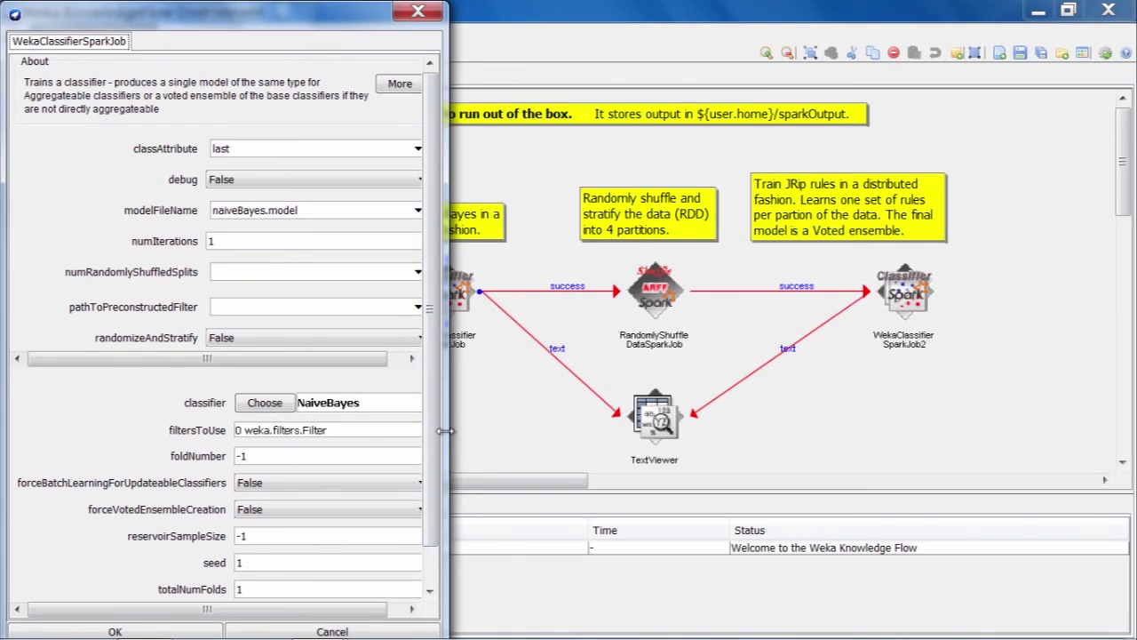
drag(444, 431, 509, 435)
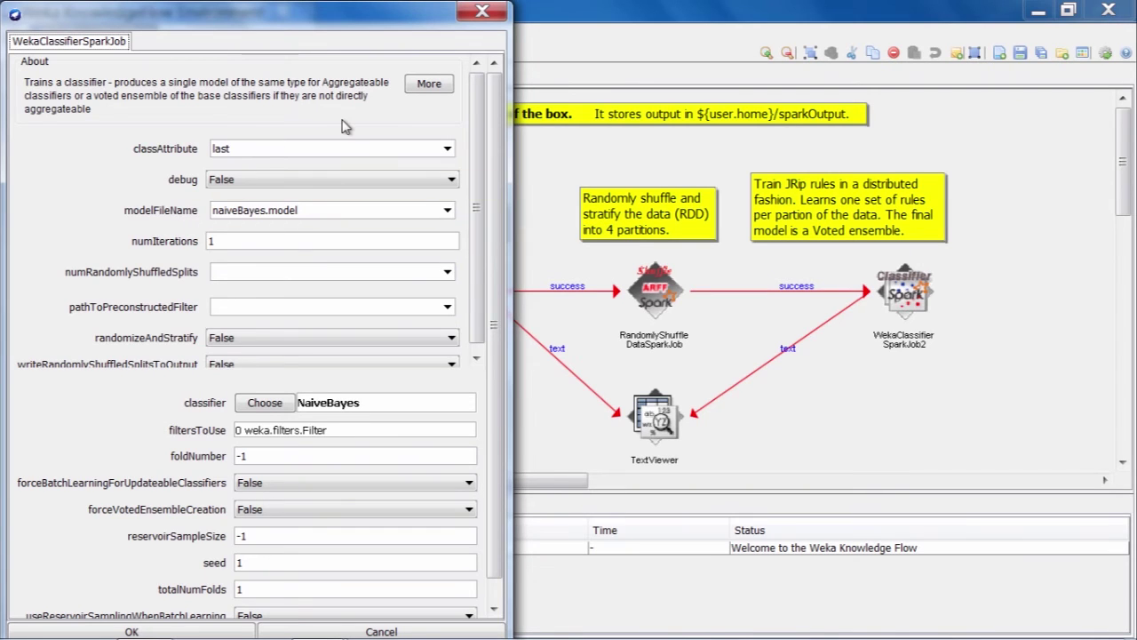
scroll(496, 204, down, 1)
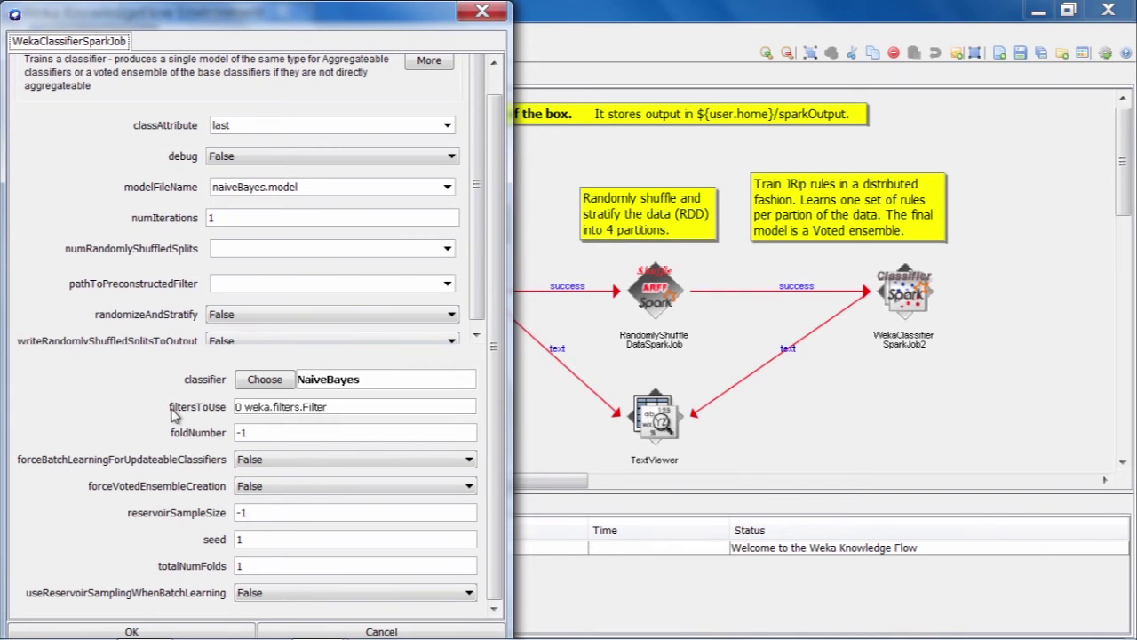
mouse_move(173, 412)
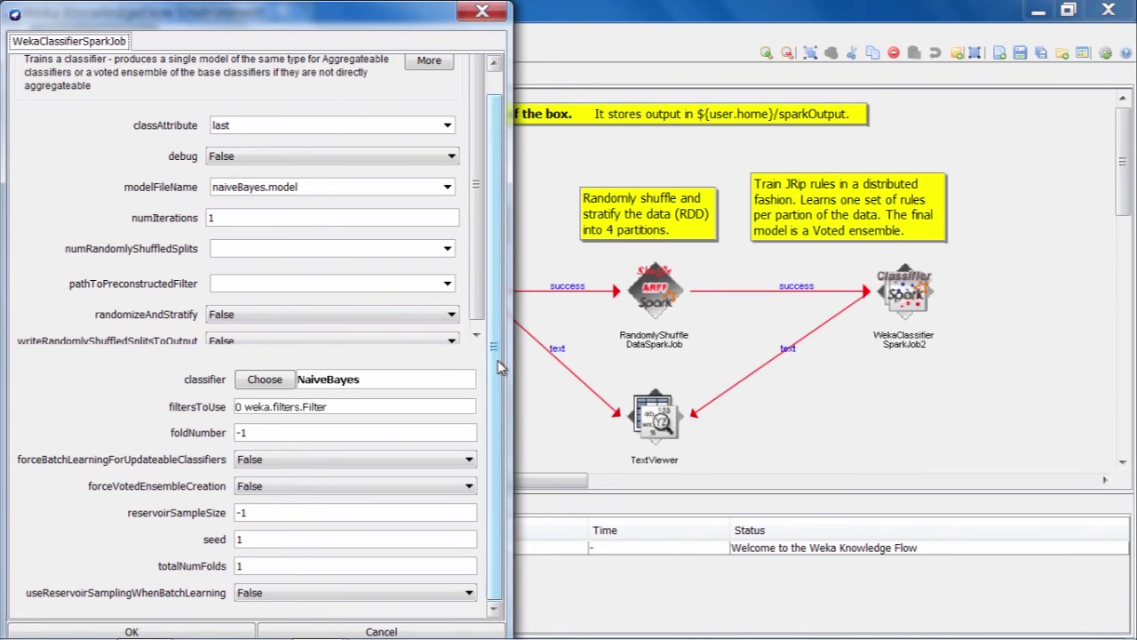
click(478, 14)
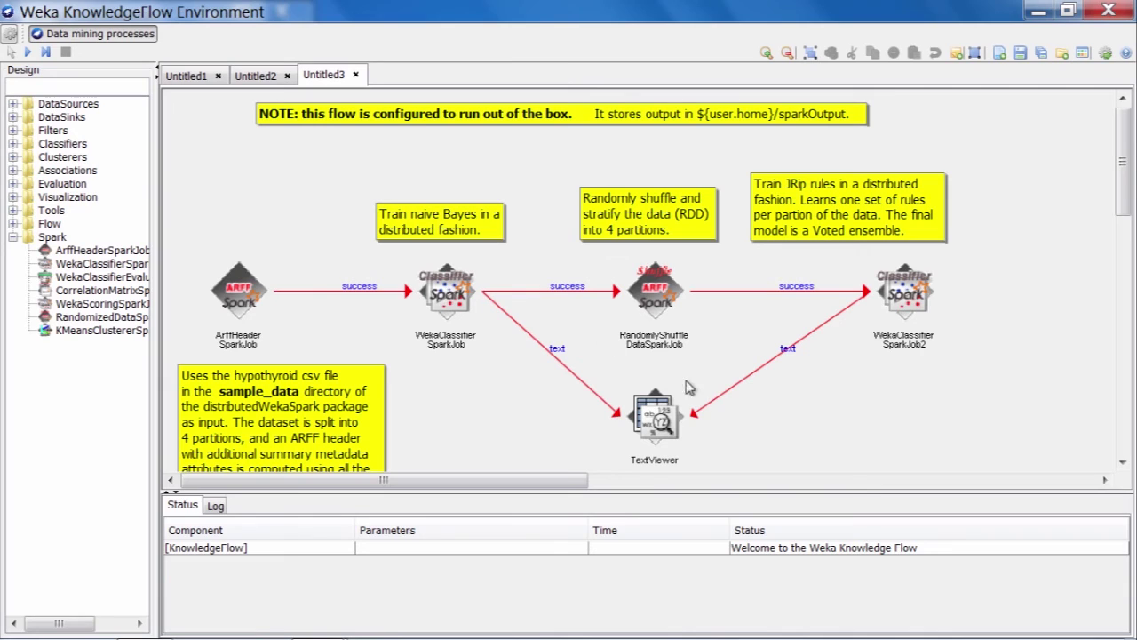
- Show an enlarged Log panel and run the flow until SparkContext is stopped
drag(606, 490, 605, 452)
click(215, 466)
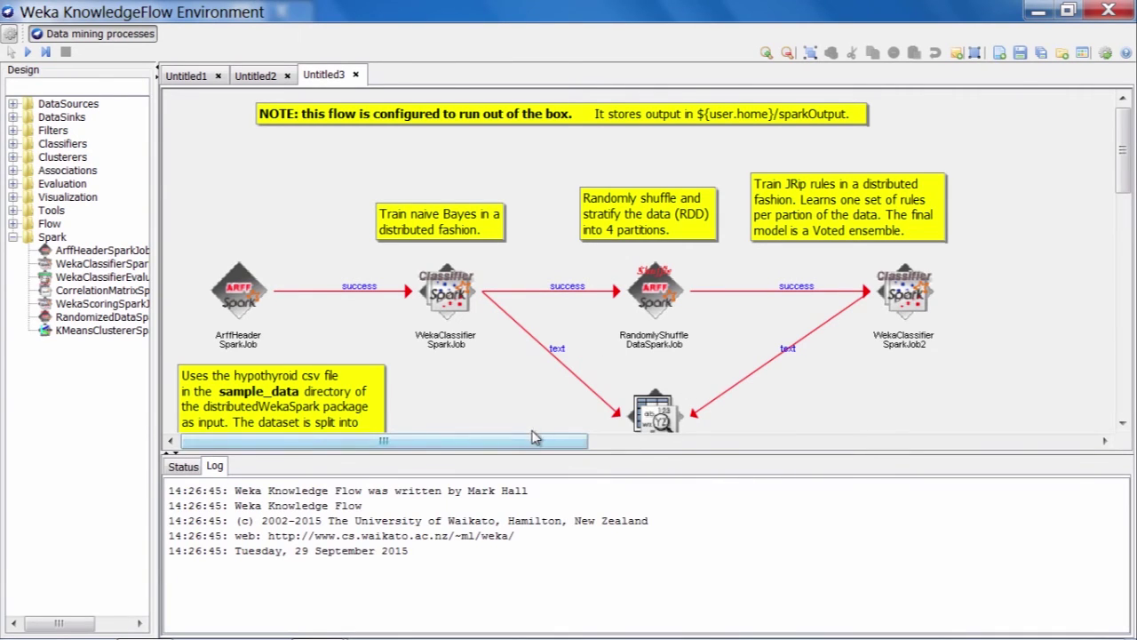
drag(586, 452, 585, 426)
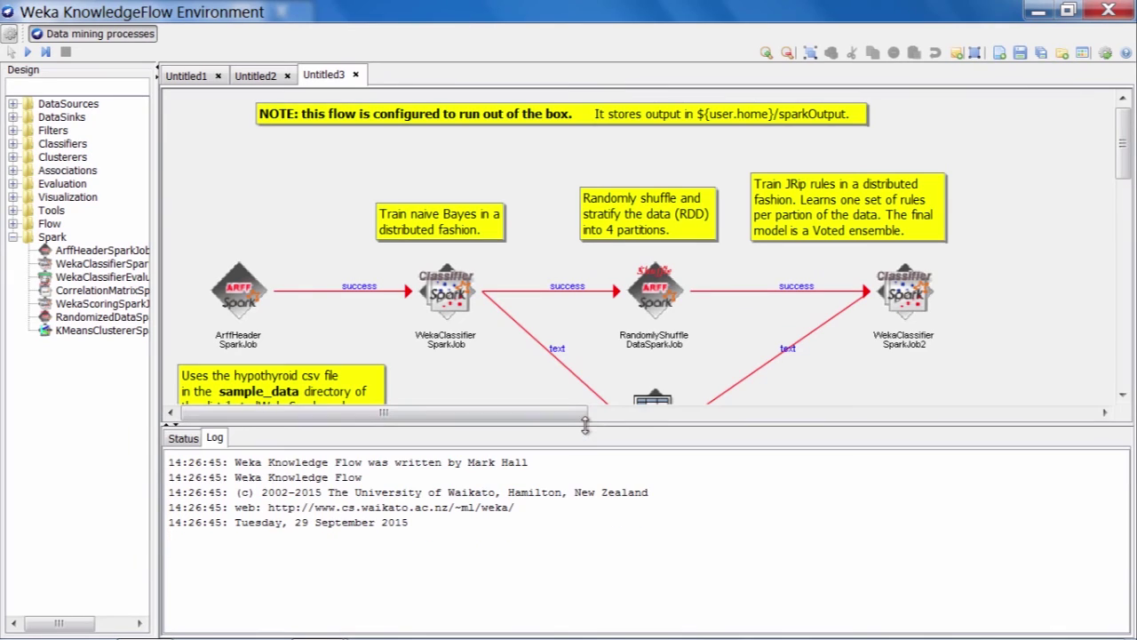
click(30, 51)
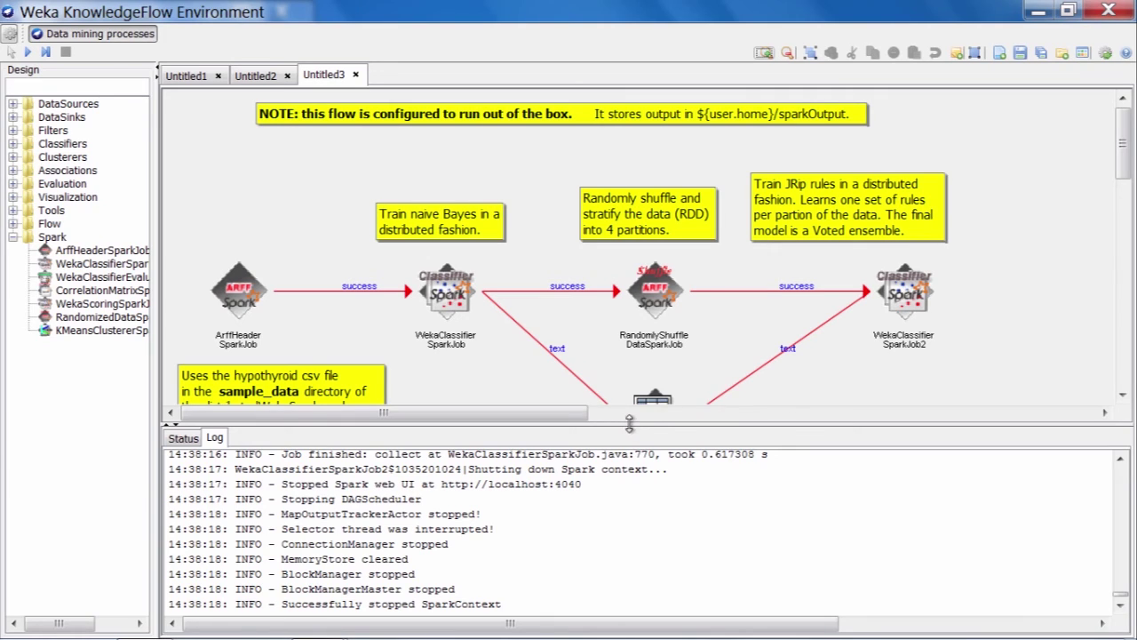
drag(629, 423, 635, 484)
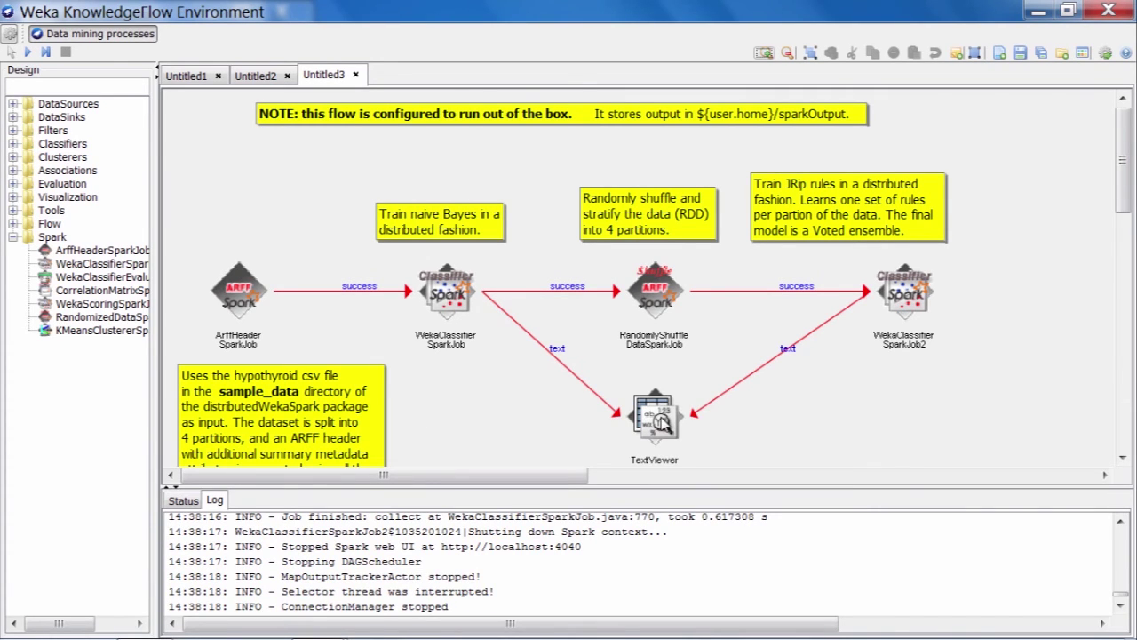
right_click(662, 425)
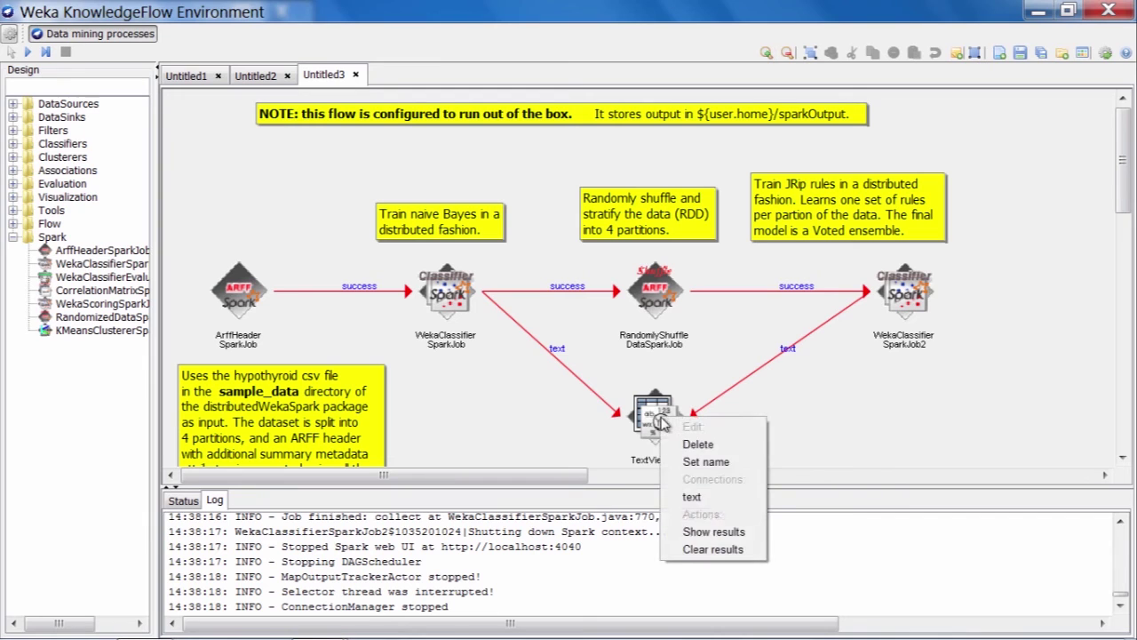
- Show TextViewer results maximized and display the NaiveBayes model output from the top
click(687, 531)
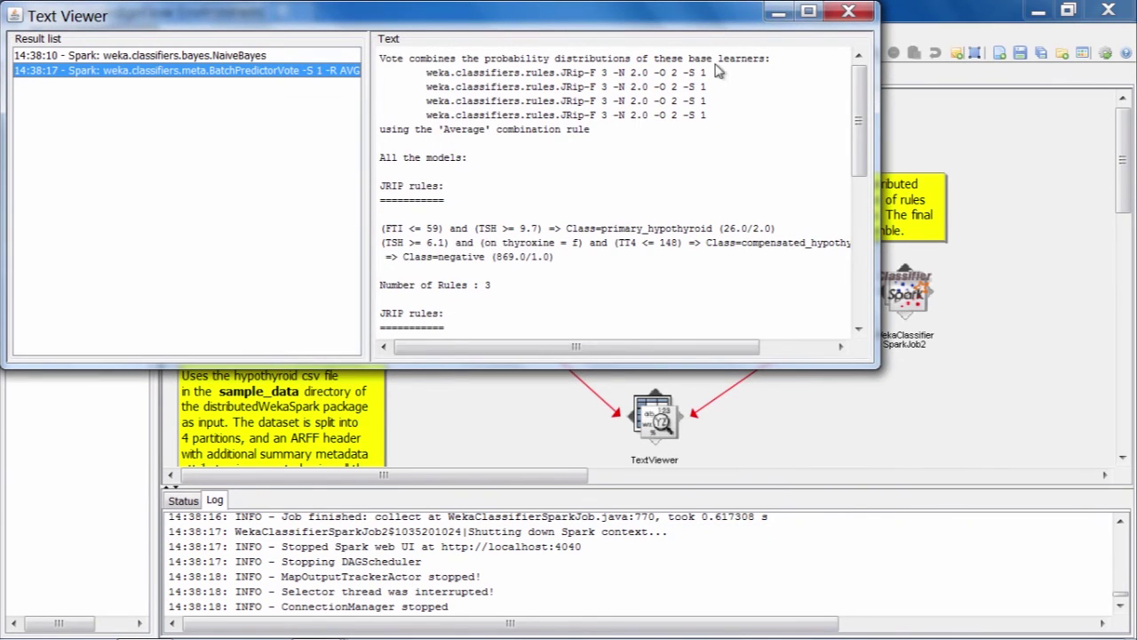
click(808, 12)
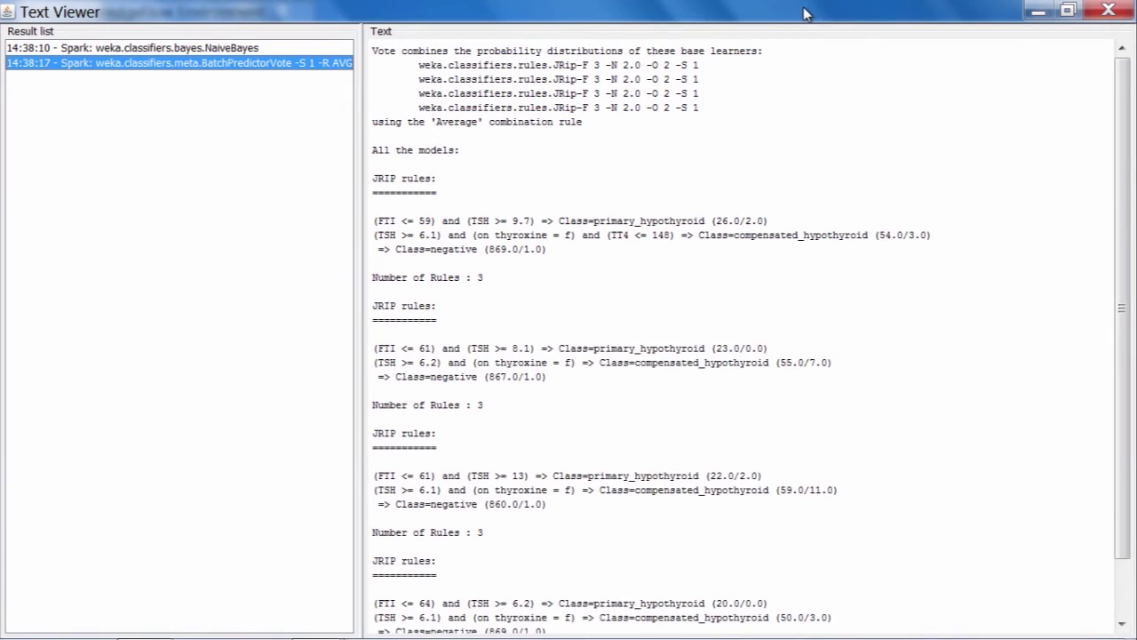
click(309, 48)
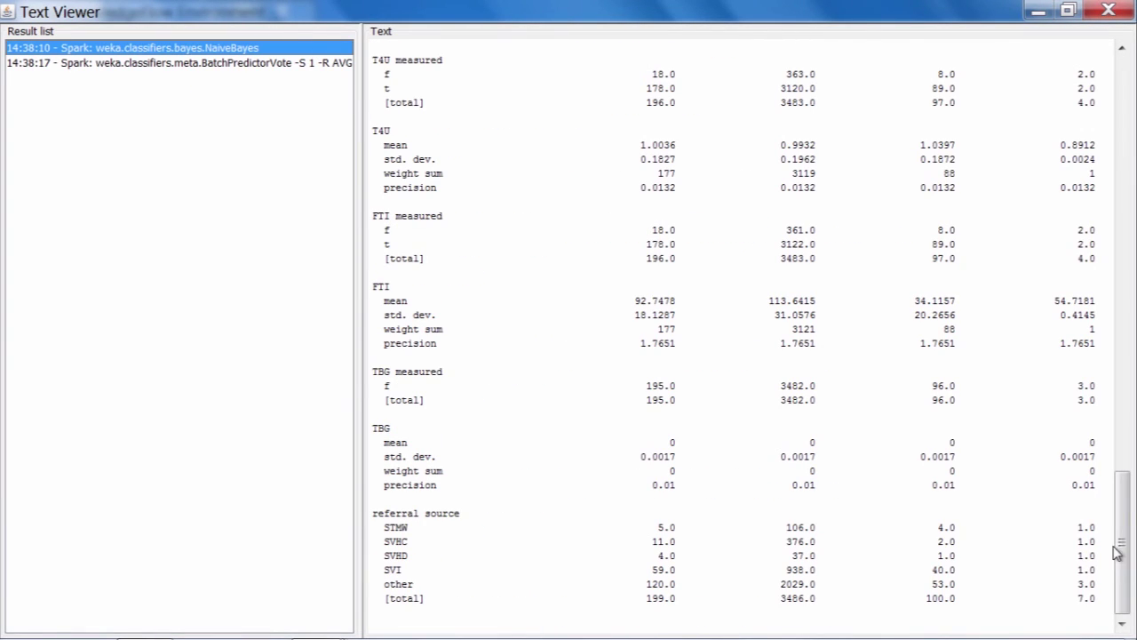
drag(1117, 552, 1120, 114)
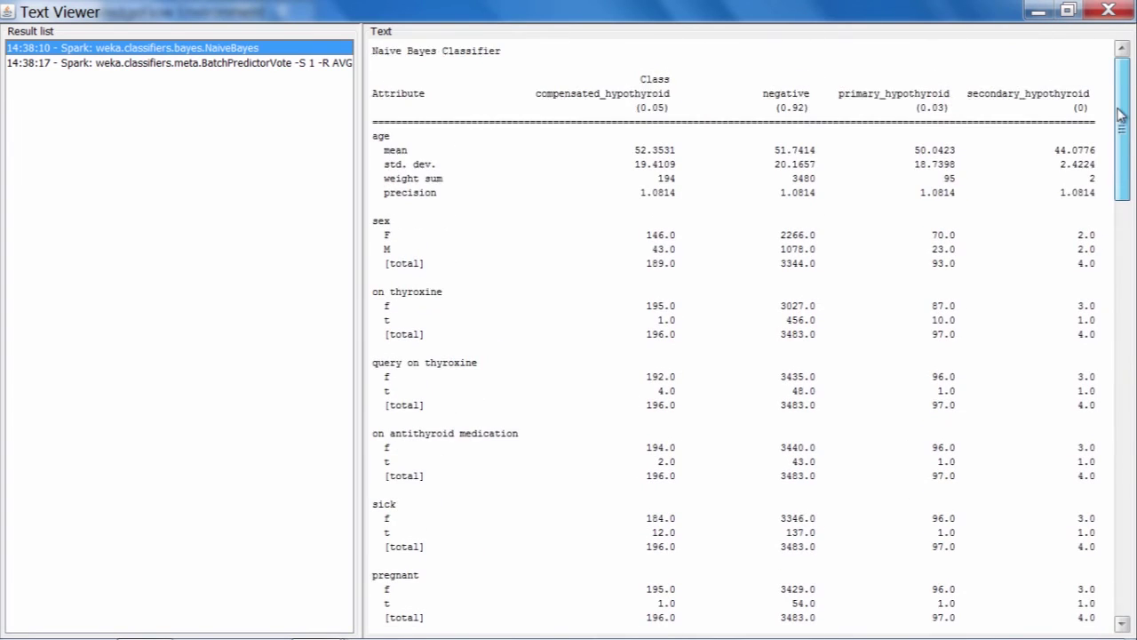
- Select BatchPredictorVote and read its average of four JRip models with 3 rules each
click(222, 64)
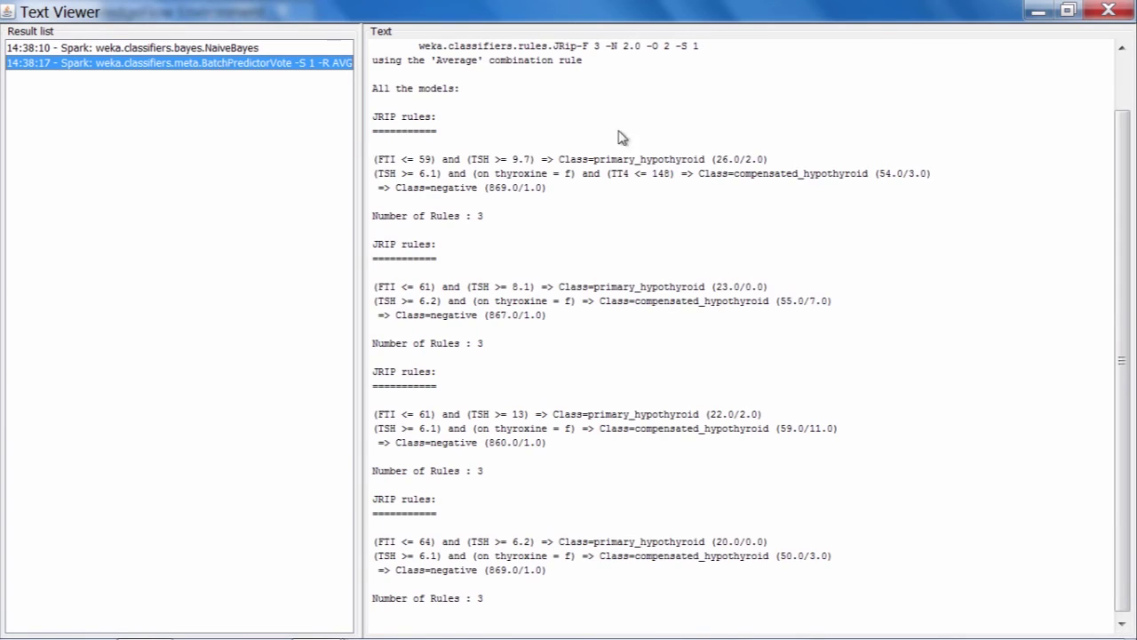
drag(1119, 137, 1118, 67)
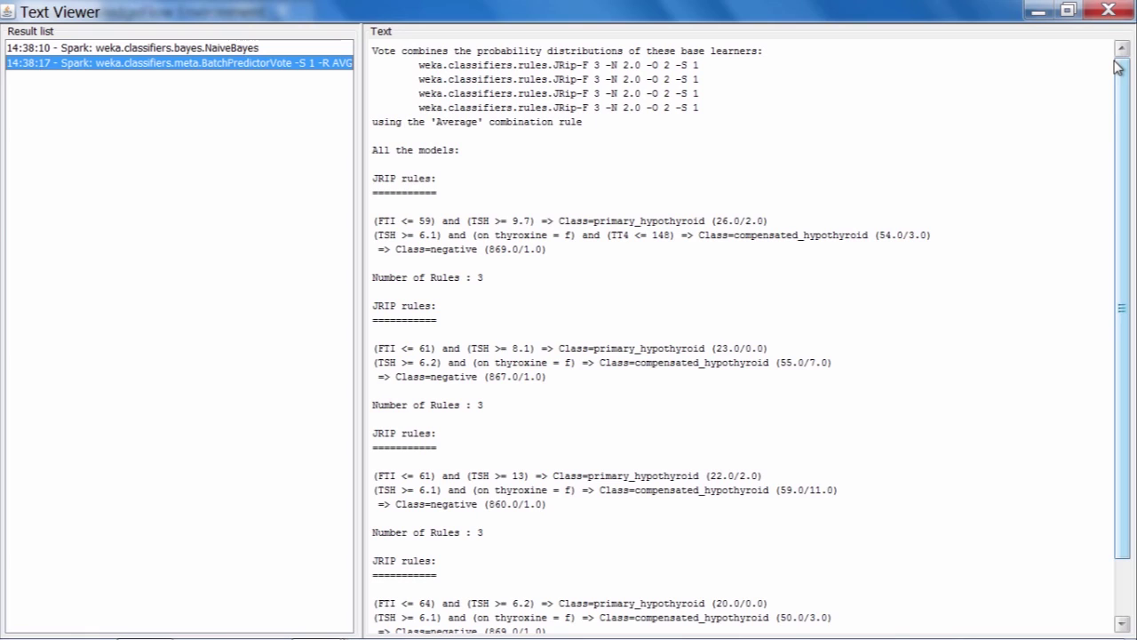
double_click(382, 53)
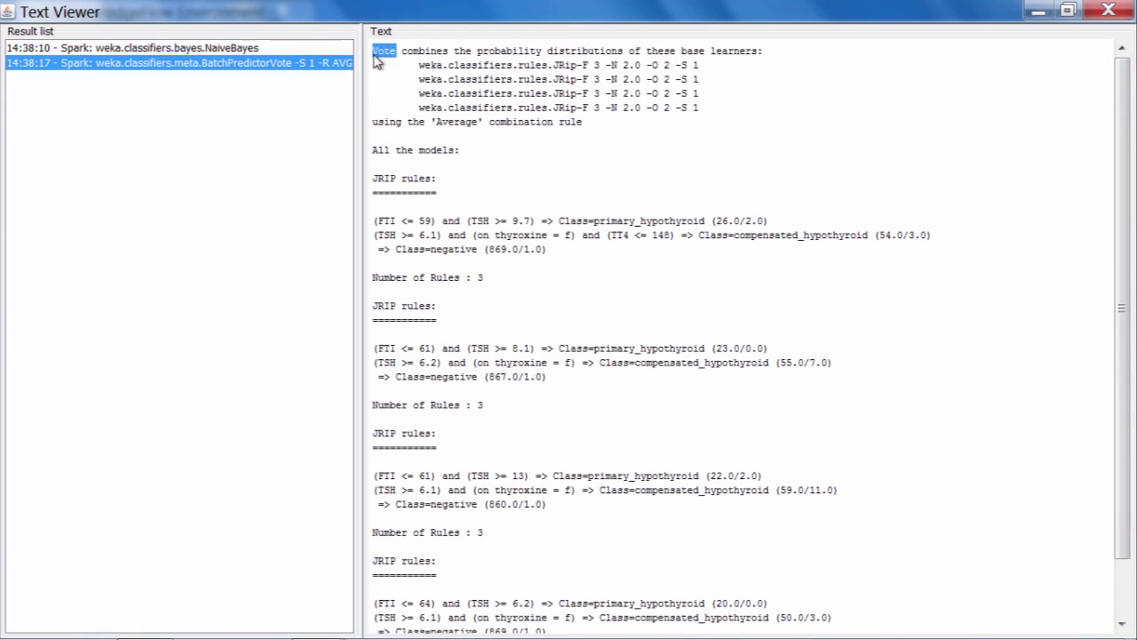
click(458, 112)
drag(1121, 312, 1114, 276)
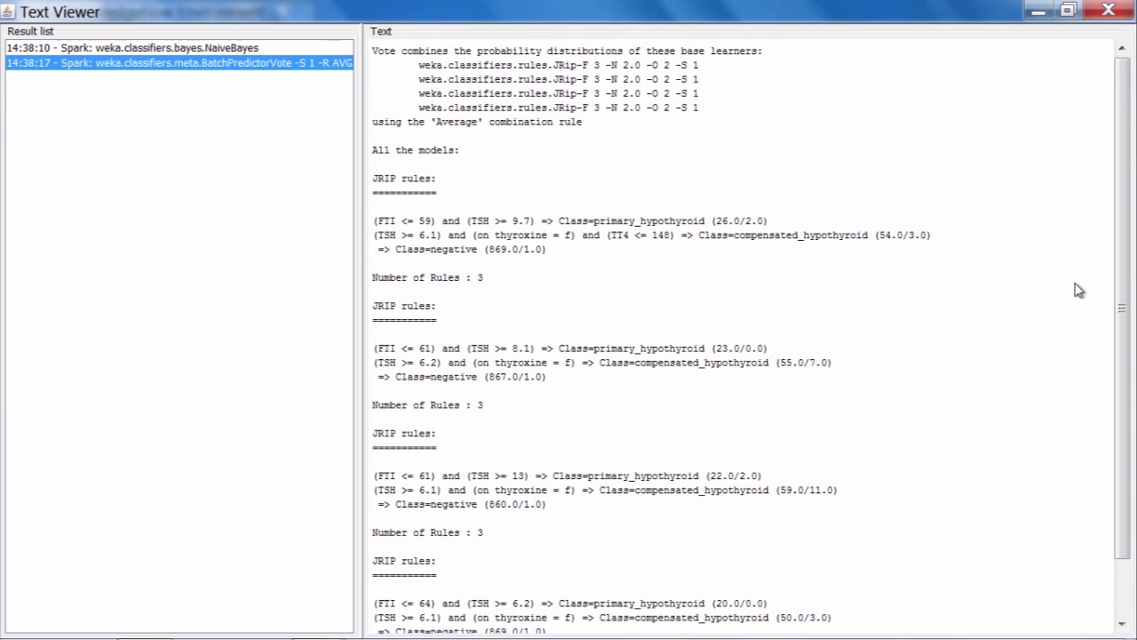